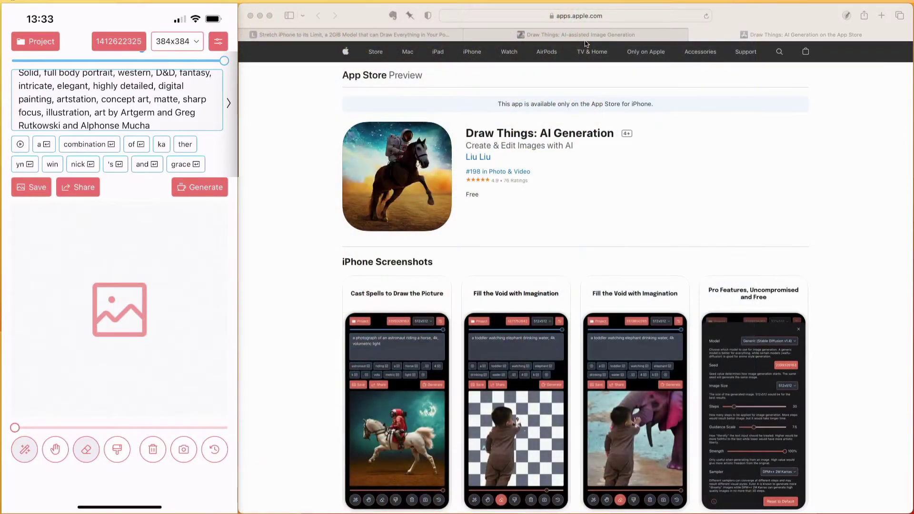
Examine the Draw Things website's sections on editing workflow, Stable Diffusion settings and available models, and return to its App Store page.
click(585, 38)
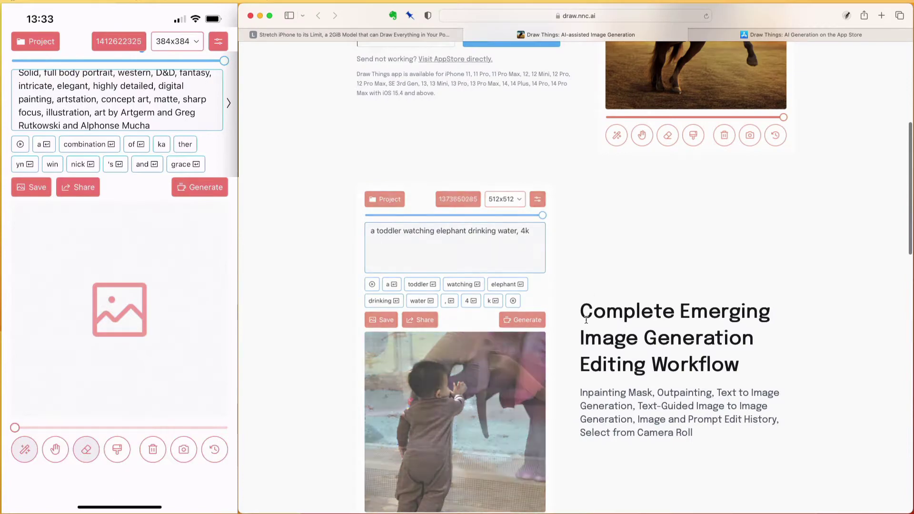
scroll(600, 319, down, 2)
scroll(586, 320, down, 1)
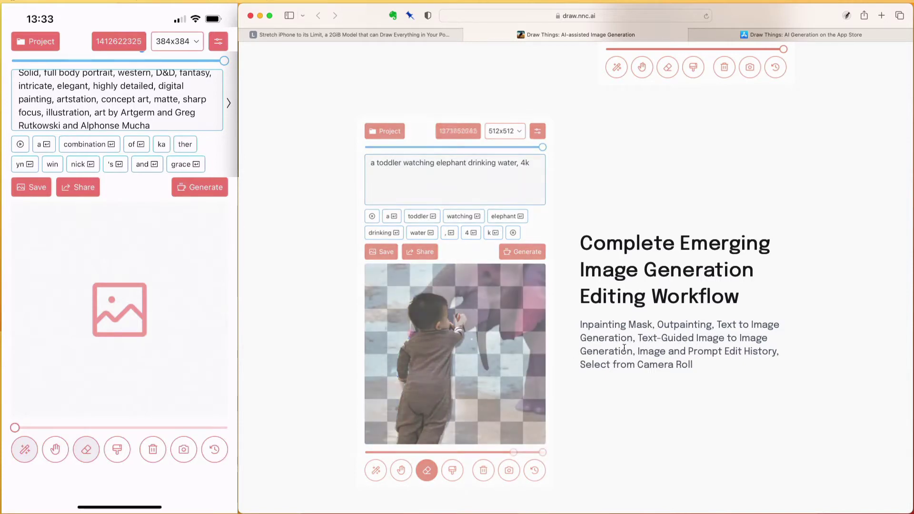
scroll(634, 345, down, 1)
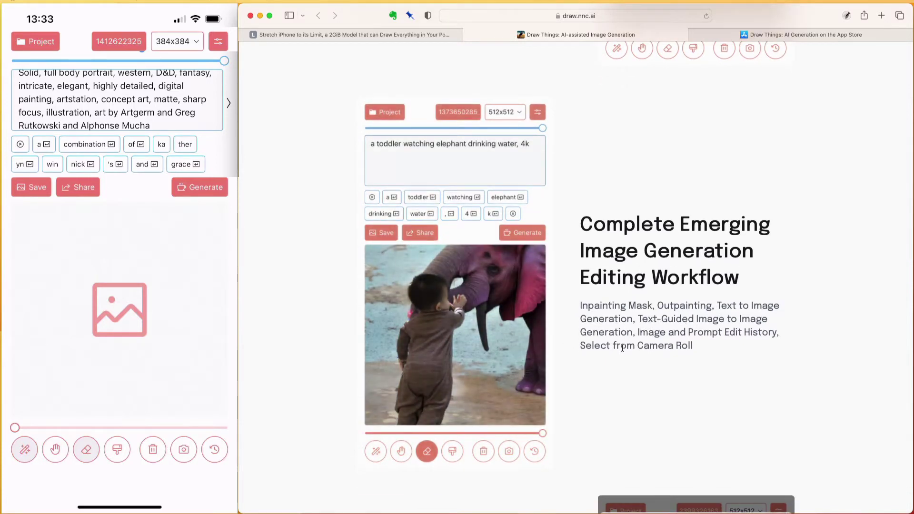
scroll(622, 347, down, 1)
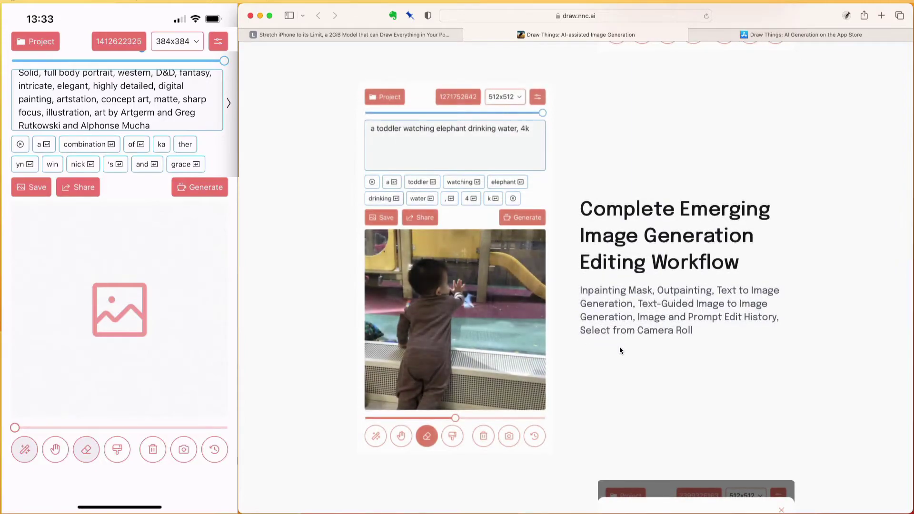
scroll(620, 349, down, 12)
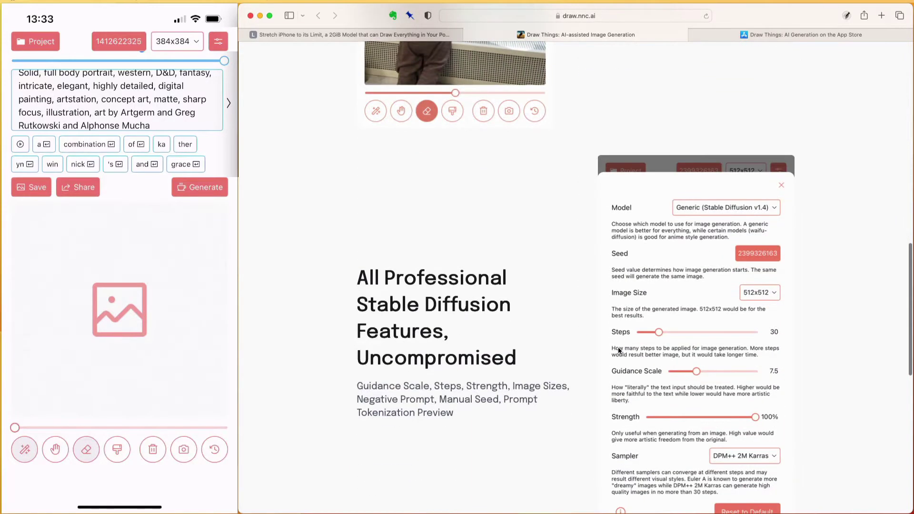
scroll(619, 351, down, 5)
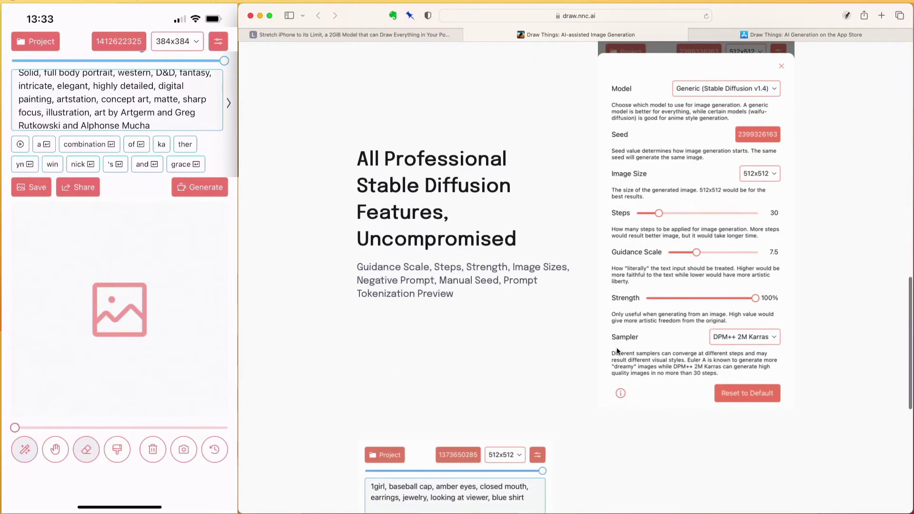
scroll(617, 351, down, 11)
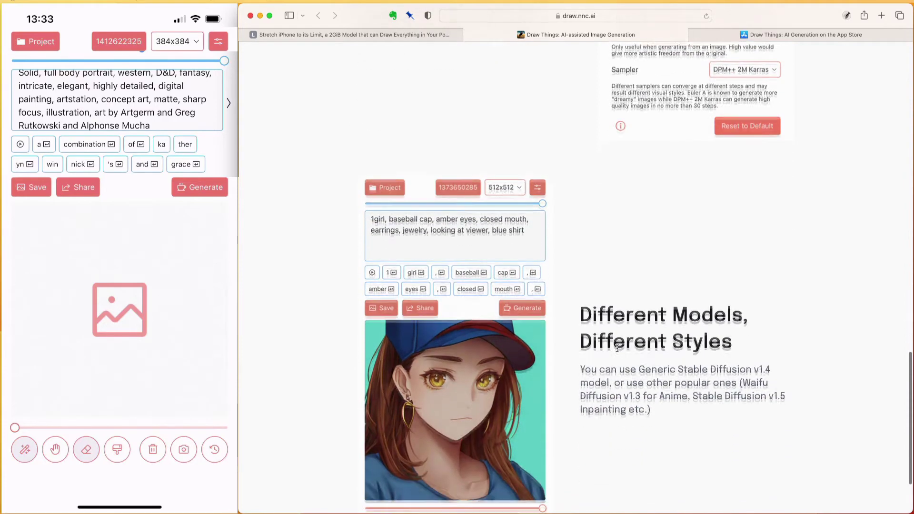
scroll(617, 349, down, 1)
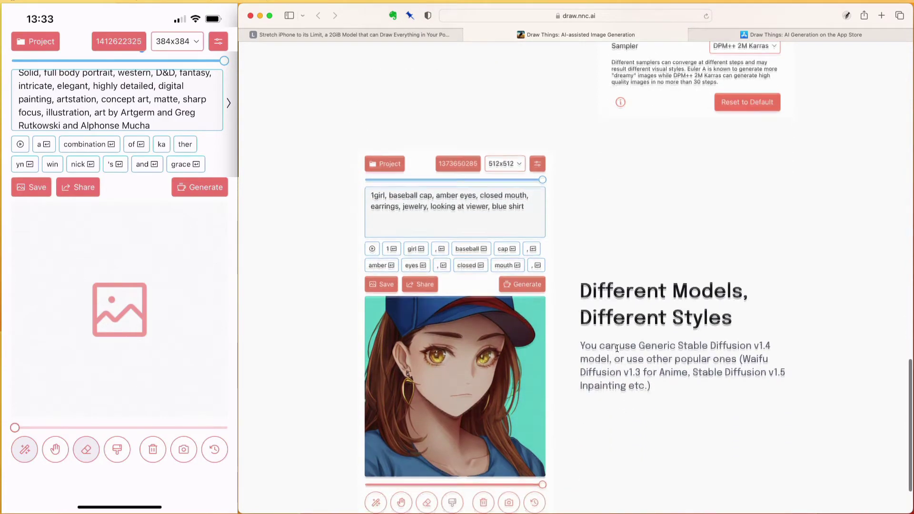
scroll(617, 349, down, 1)
scroll(618, 349, down, 1)
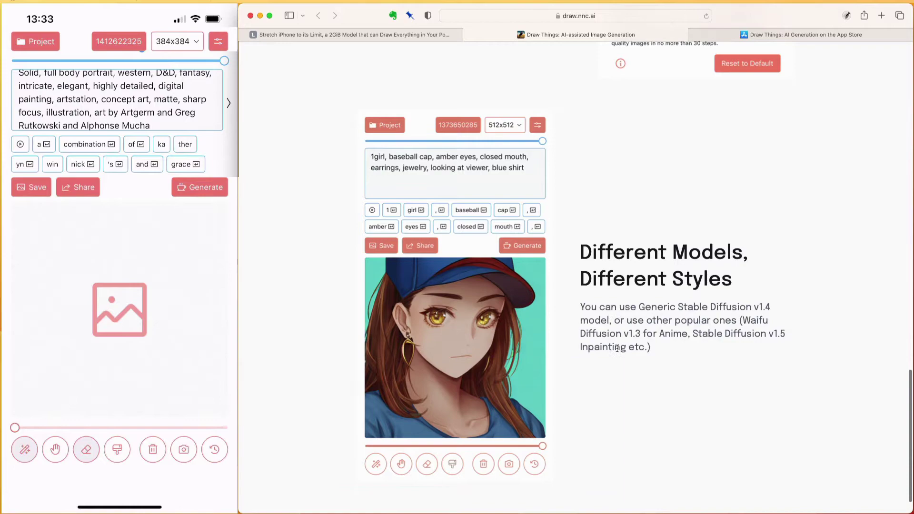
scroll(617, 349, down, 2)
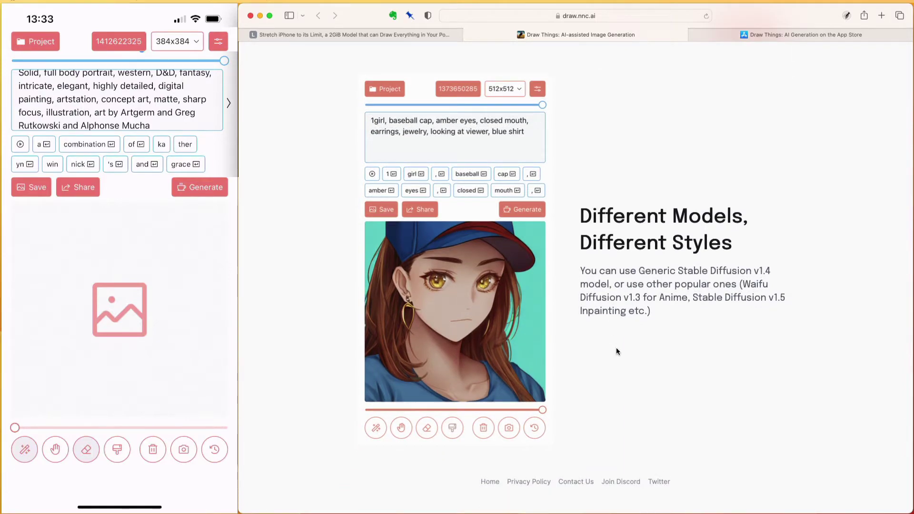
scroll(616, 347, up, 10)
scroll(614, 349, up, 7)
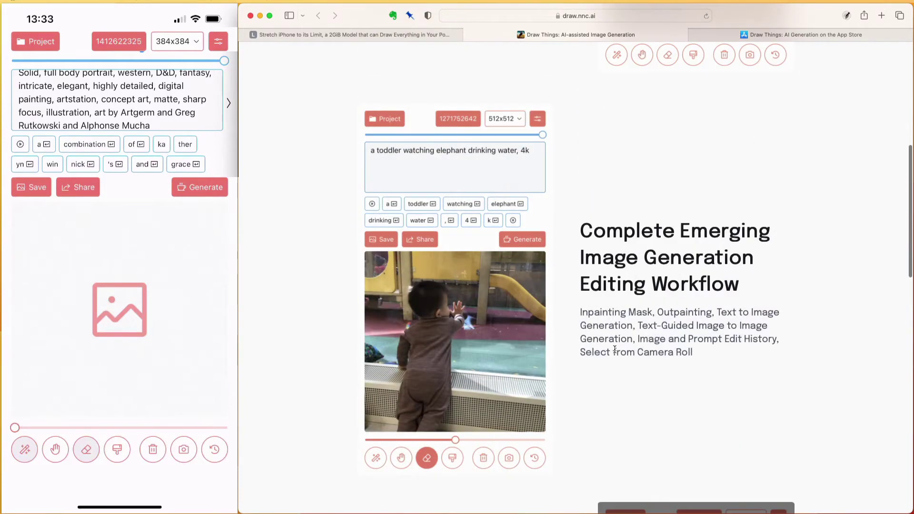
click(736, 38)
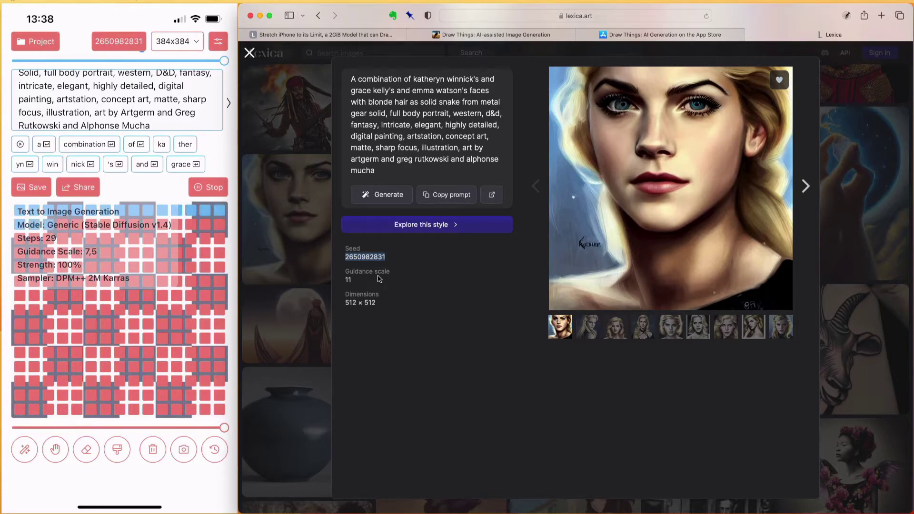
Close the open image's details and browse the Lexica gallery for an image prompt to reuse.
key(Escape)
scroll(671, 391, down, 10)
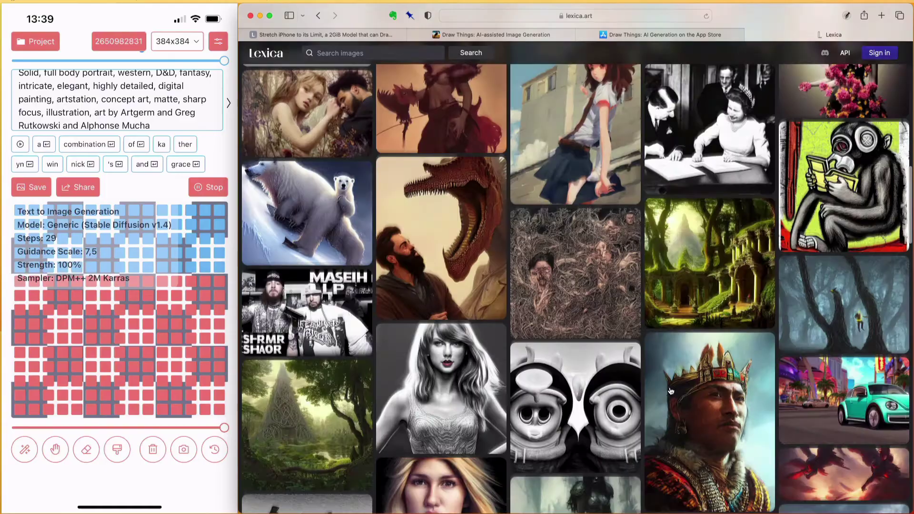
scroll(670, 392, down, 20)
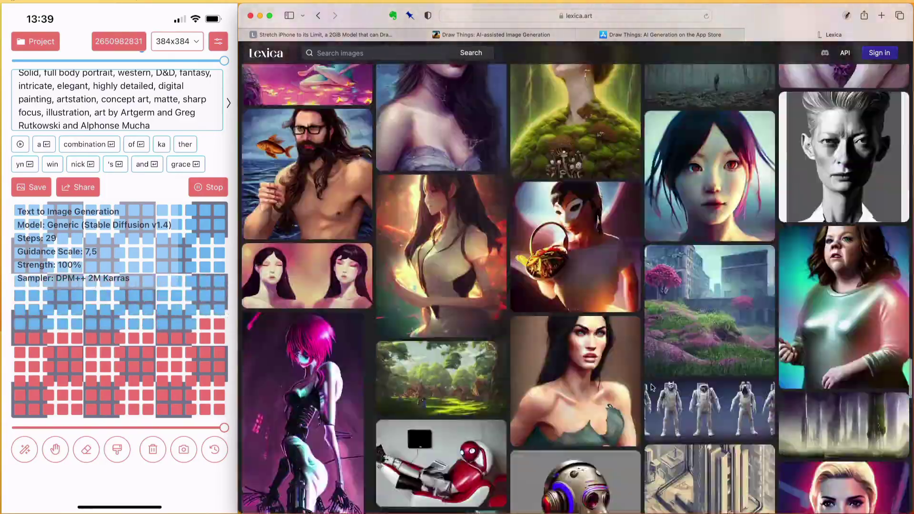
scroll(652, 384, down, 15)
click(598, 383)
key(Escape)
scroll(601, 376, down, 15)
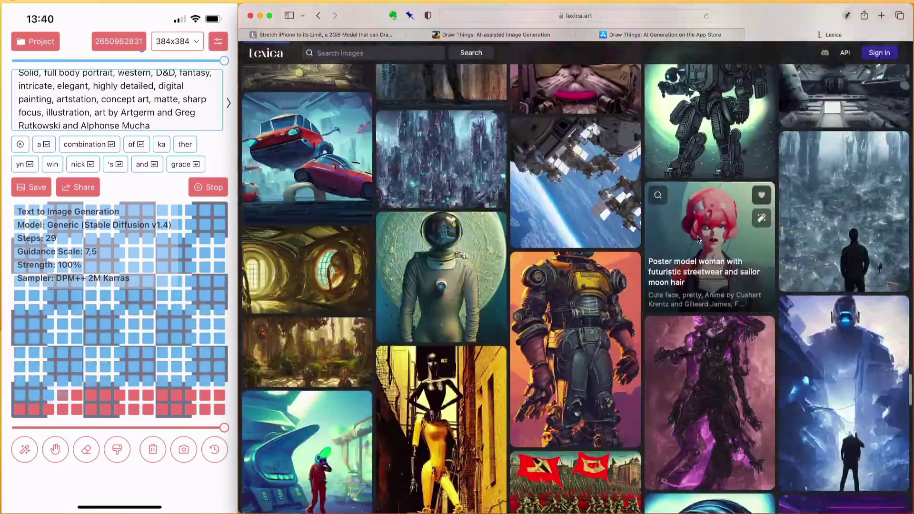
Return Draw Things to its main prompt and copy the Lexica prompt for the poster model woman with futuristic streetwear and sailor moon hair.
click(698, 239)
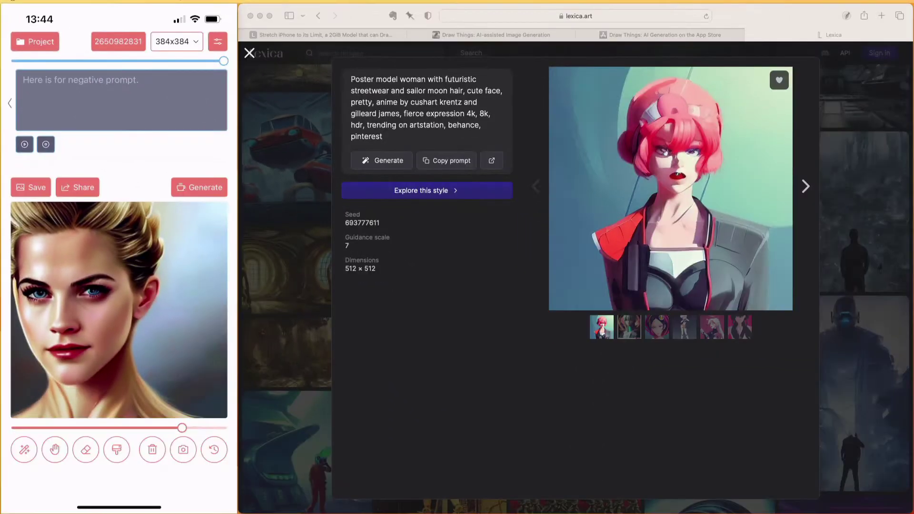
scroll(119, 100, left, 3)
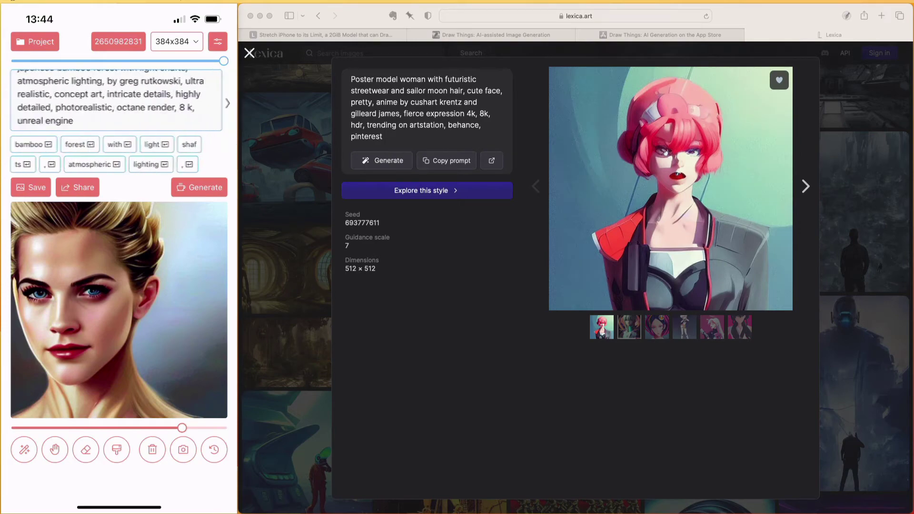
click(448, 162)
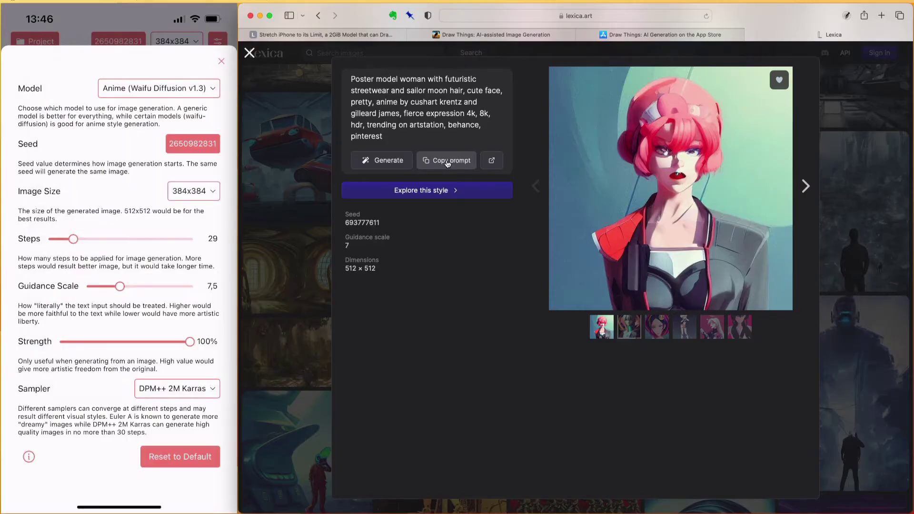
Close the poster model image's details and look through more artworks further down the Lexica gallery.
key(Escape)
scroll(573, 375, down, 20)
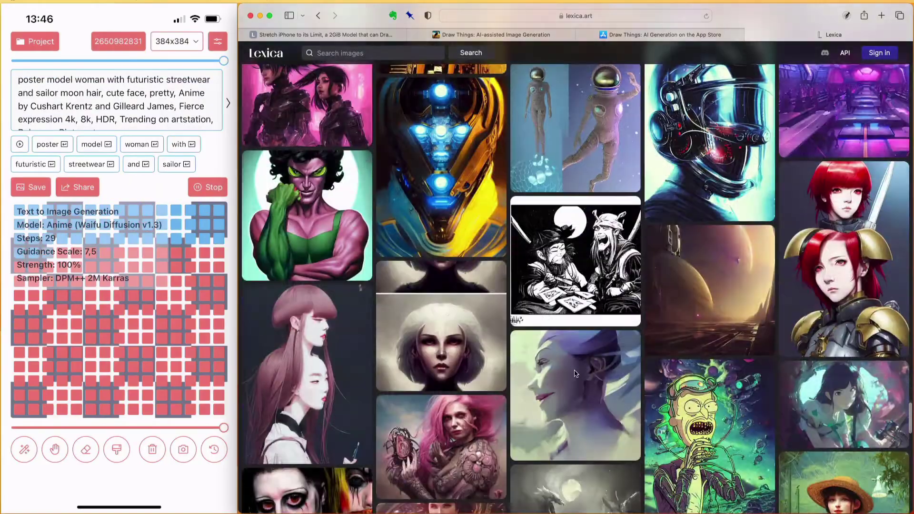
scroll(574, 376, down, 20)
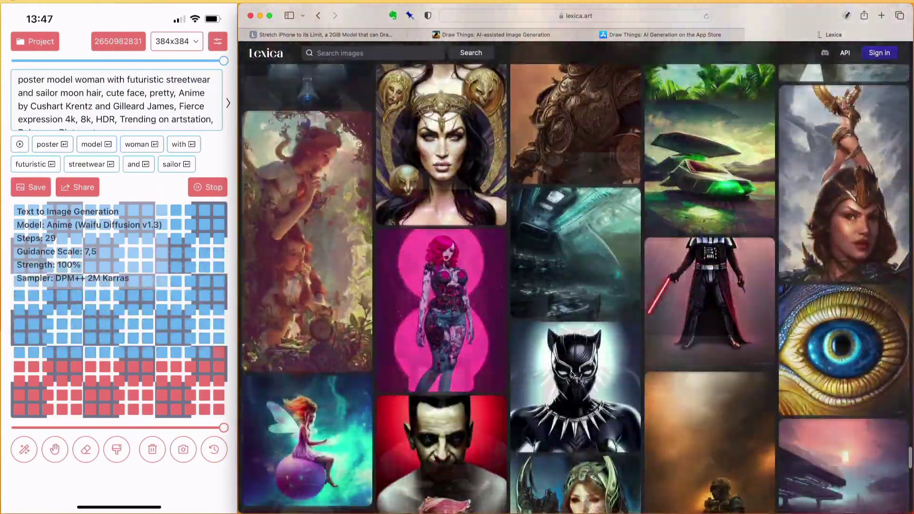
scroll(571, 375, down, 10)
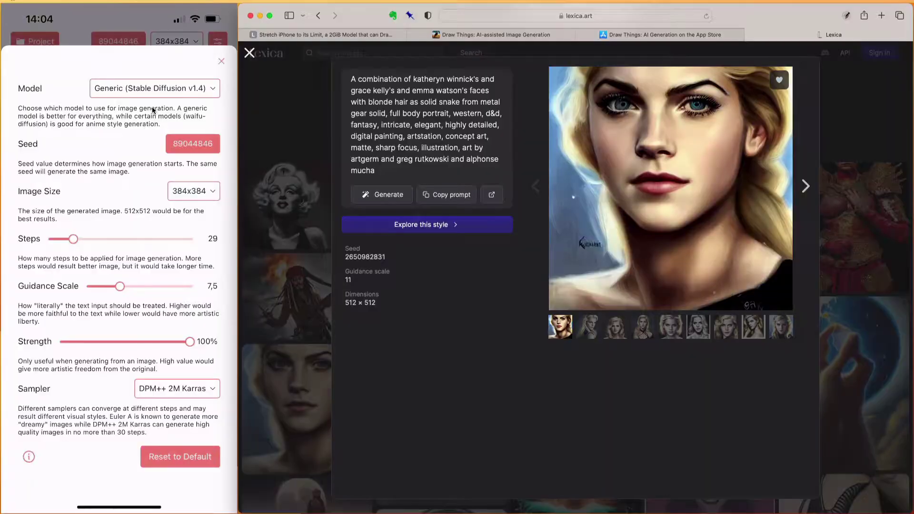
Set the Draw Things generation model to Modern Disney (v1).
click(155, 88)
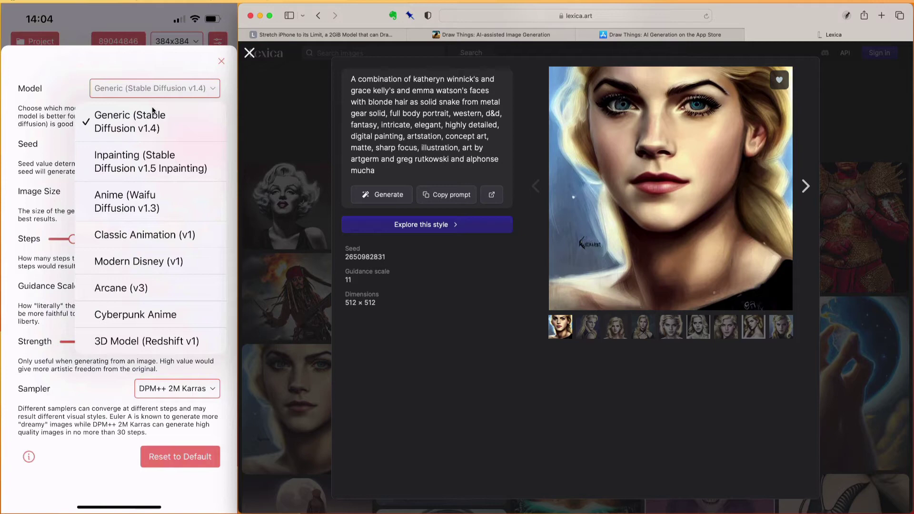
click(138, 262)
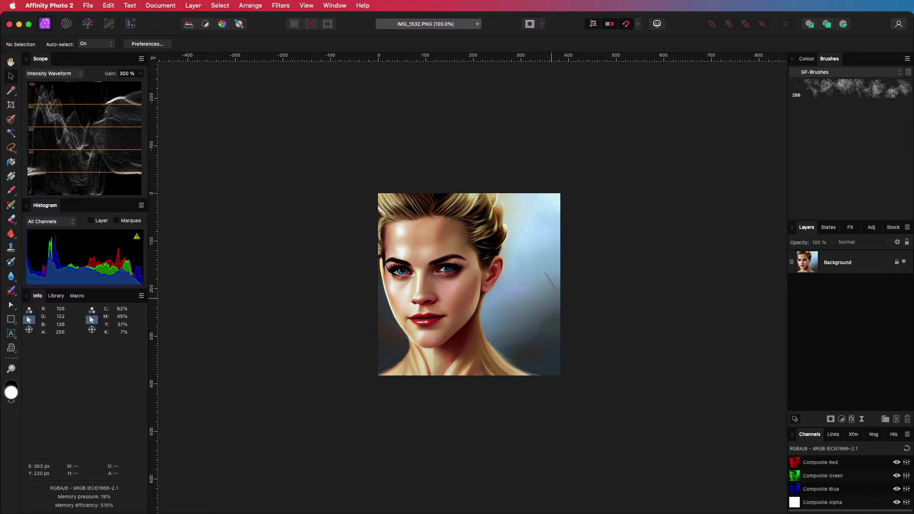
In Affinity Photo, resize the IMG_1532.PNG document to 1200 × 1200 px with resampling and linked proportions.
click(162, 5)
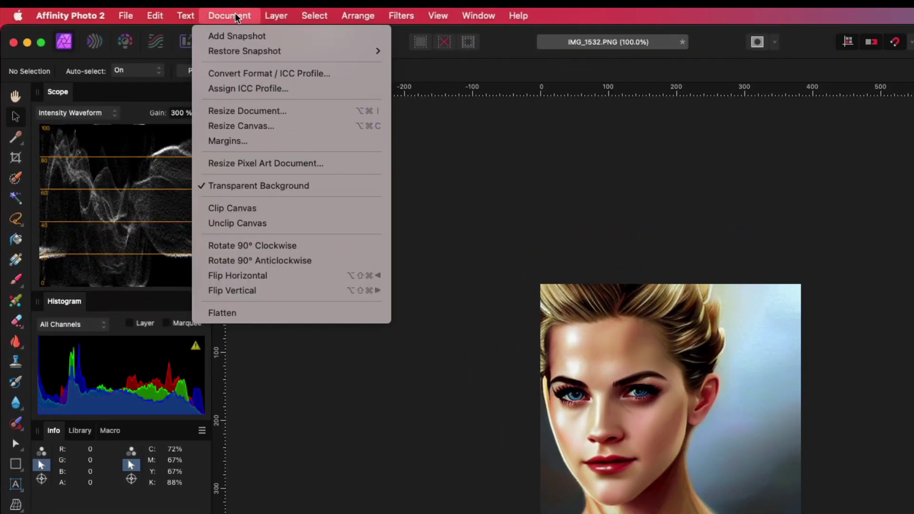
click(251, 110)
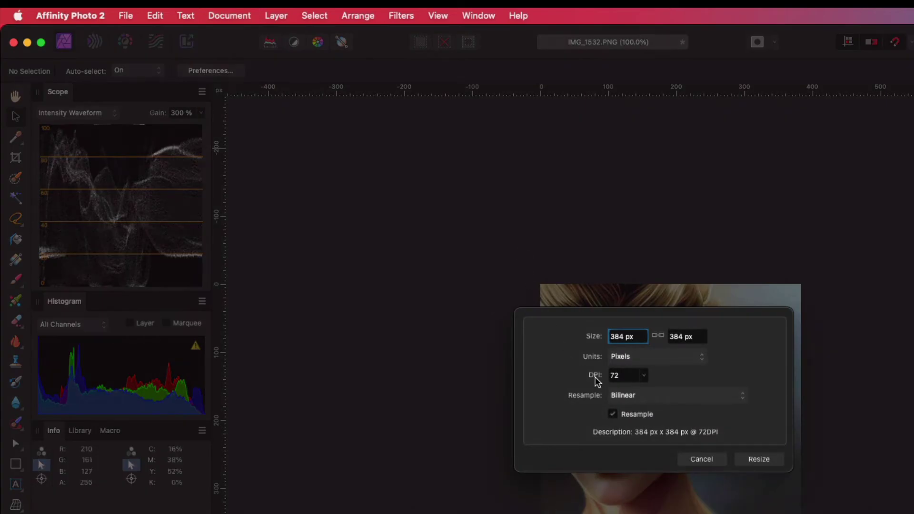
text(1)
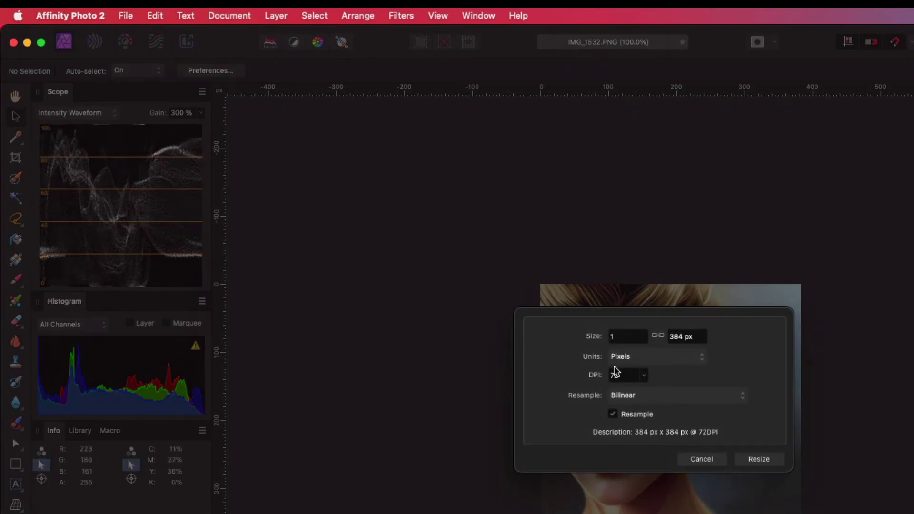
text(200)
key(Tab)
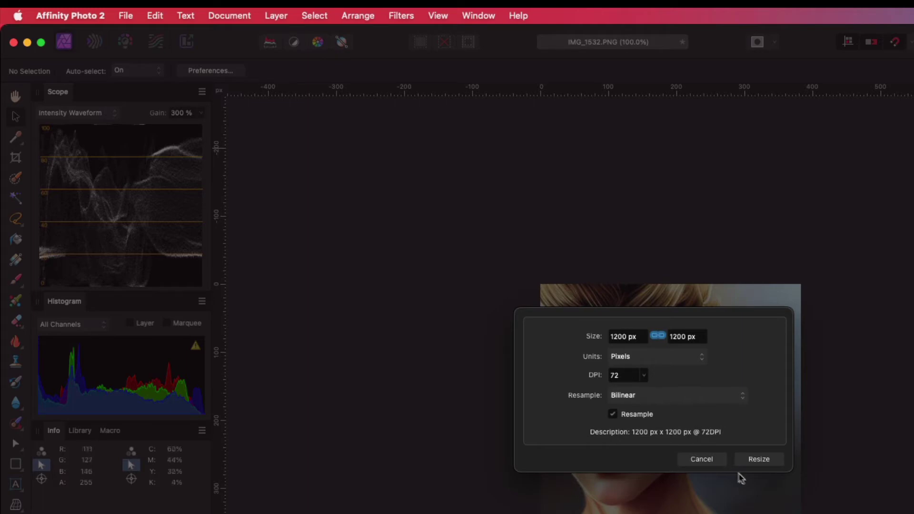
click(758, 459)
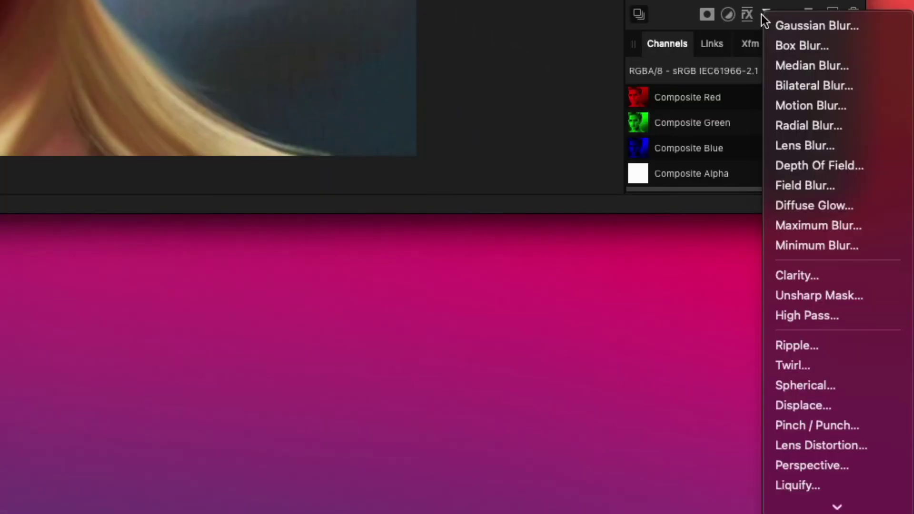
Add a live Denoise filter to the enlarged portrait and raise its Luminance toward the maximum.
scroll(796, 144, down, 5)
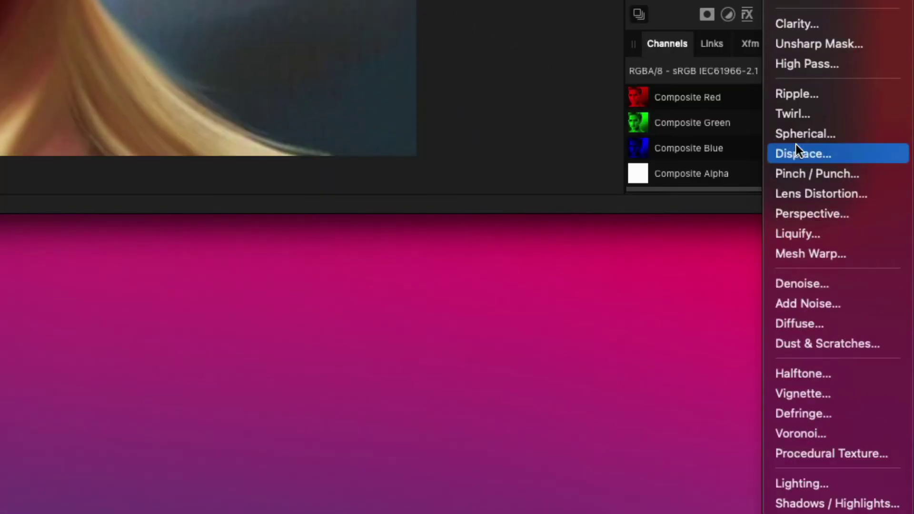
click(819, 277)
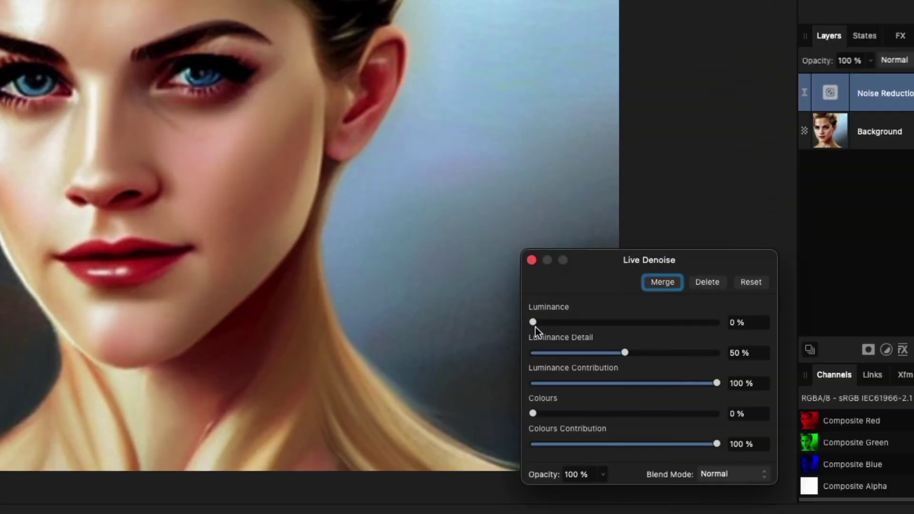
drag(608, 266, 706, 258)
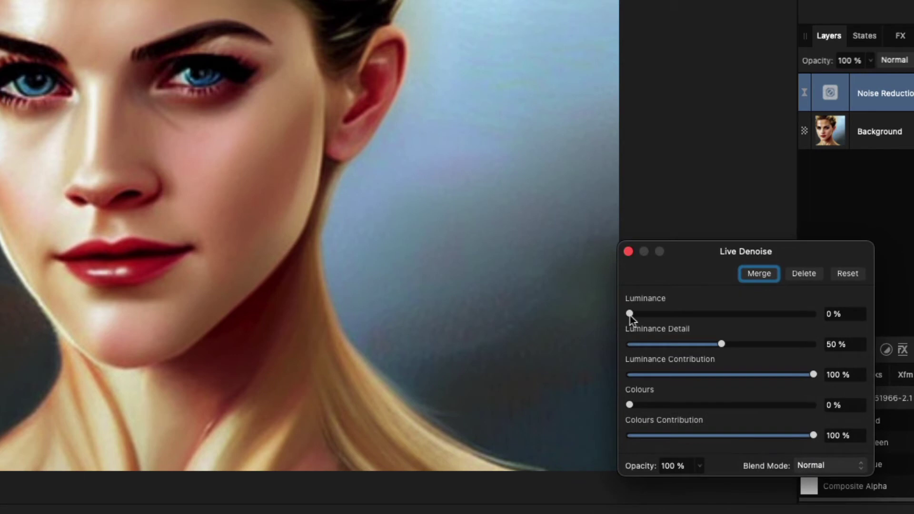
drag(630, 314, 679, 314)
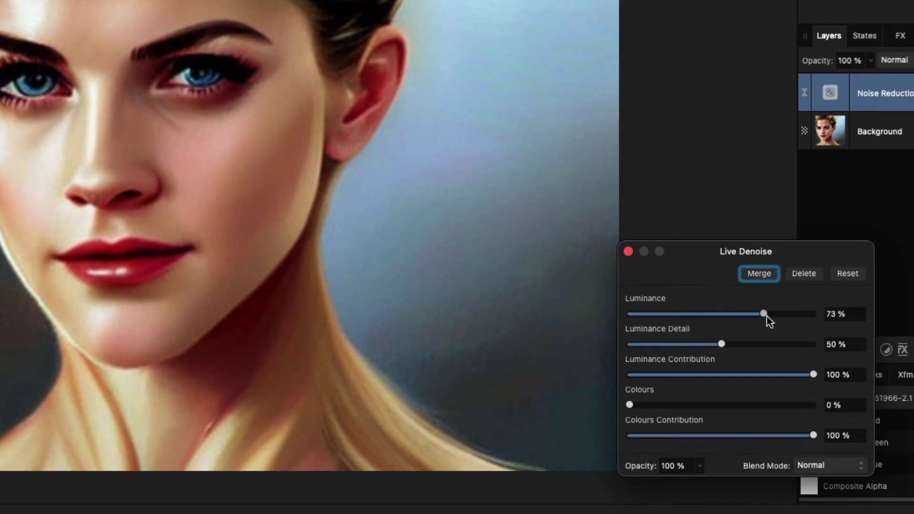
drag(806, 320, 816, 320)
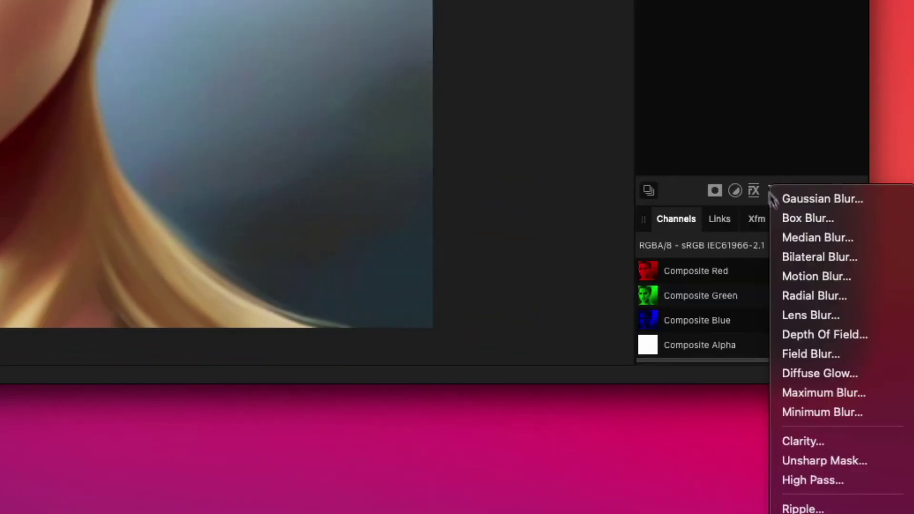
Add a live Unsharp Mask filter with a 29.5 px radius, 1.015 factor and 9% threshold.
click(811, 460)
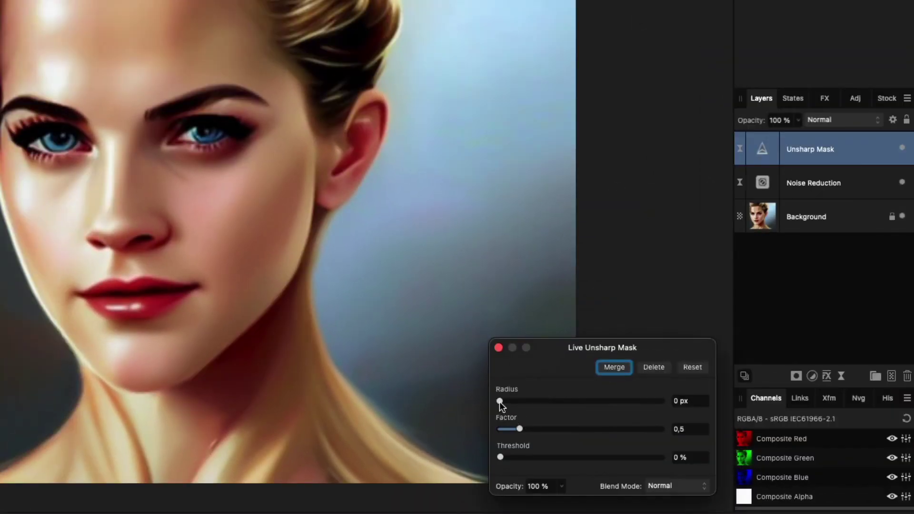
drag(499, 401, 595, 404)
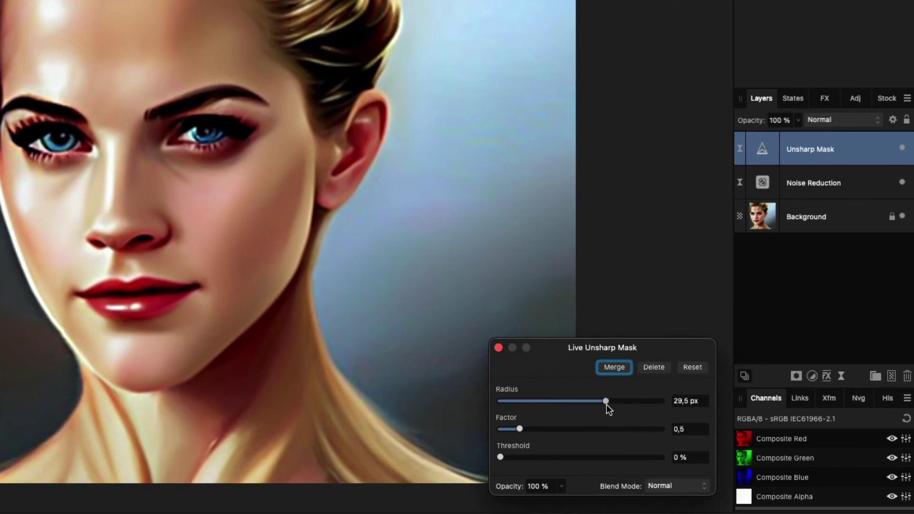
drag(519, 430, 538, 431)
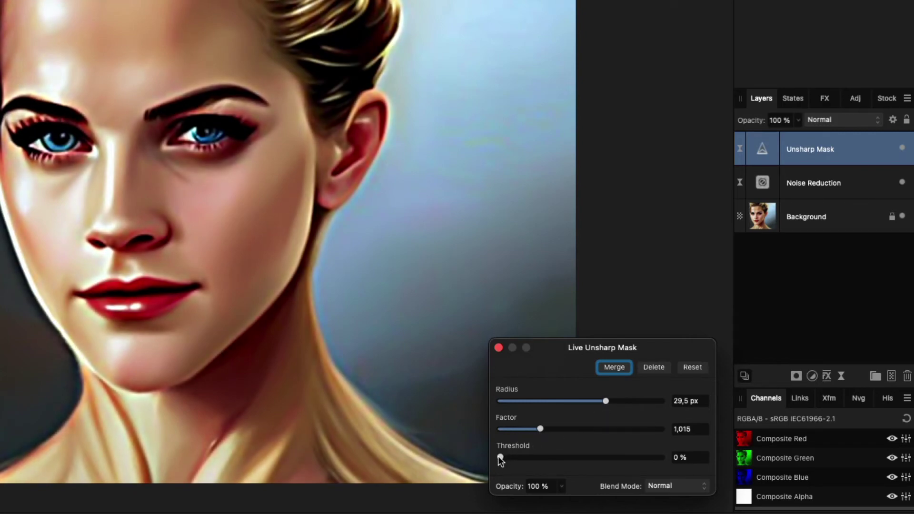
mouse_move(499, 458)
mouse_down()
mouse_move(555, 456)
mouse_move(513, 457)
mouse_up()
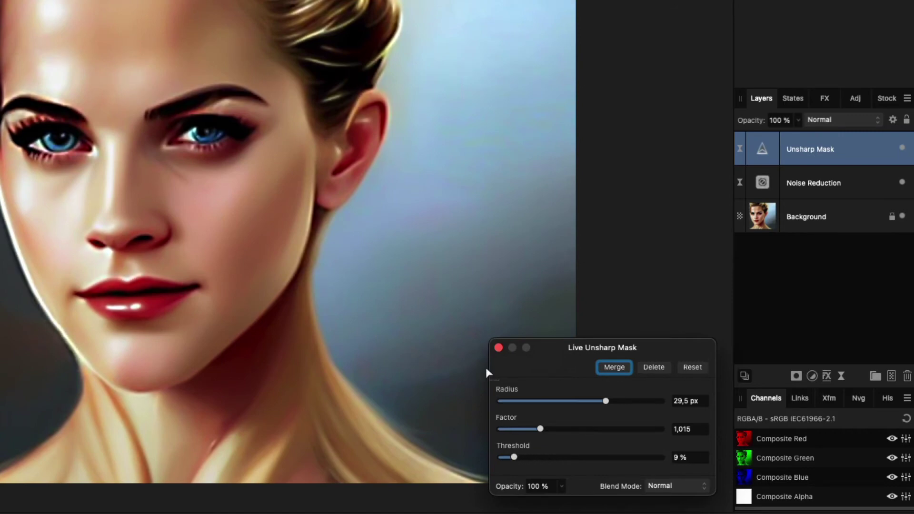
click(498, 348)
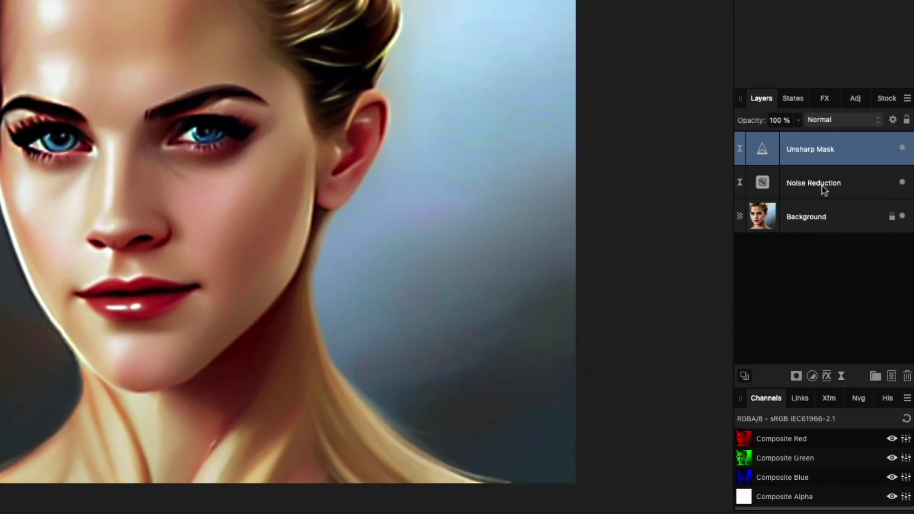
Blend the Unsharp Mask layer as Linear Light at 44% fill opacity, fading source highlights and underlying shadows to 0%.
click(835, 124)
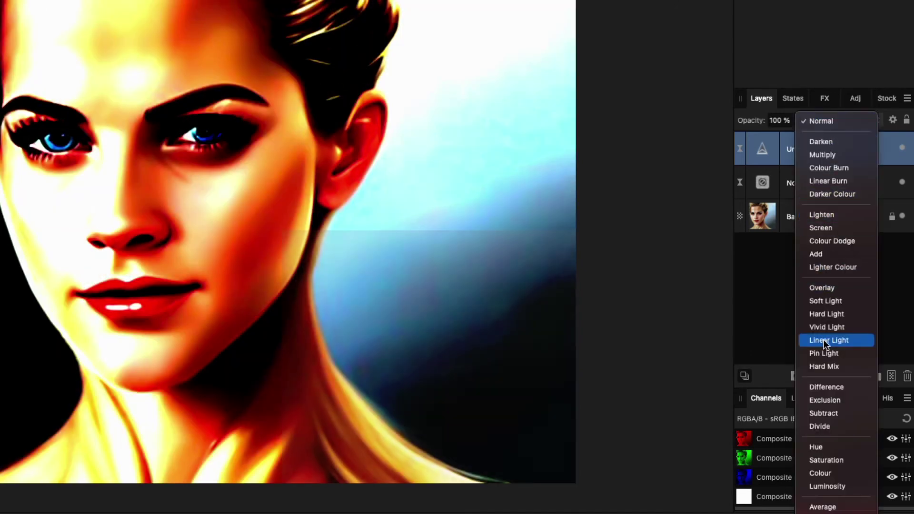
click(827, 340)
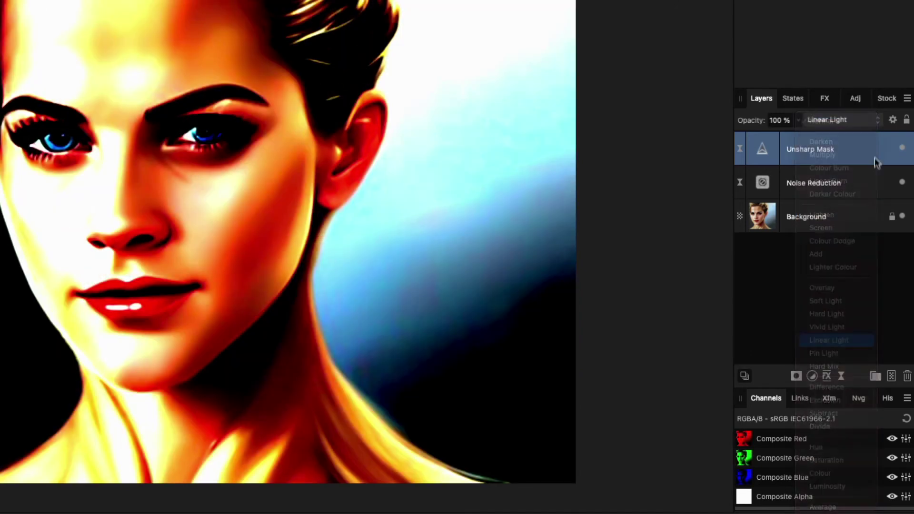
click(893, 120)
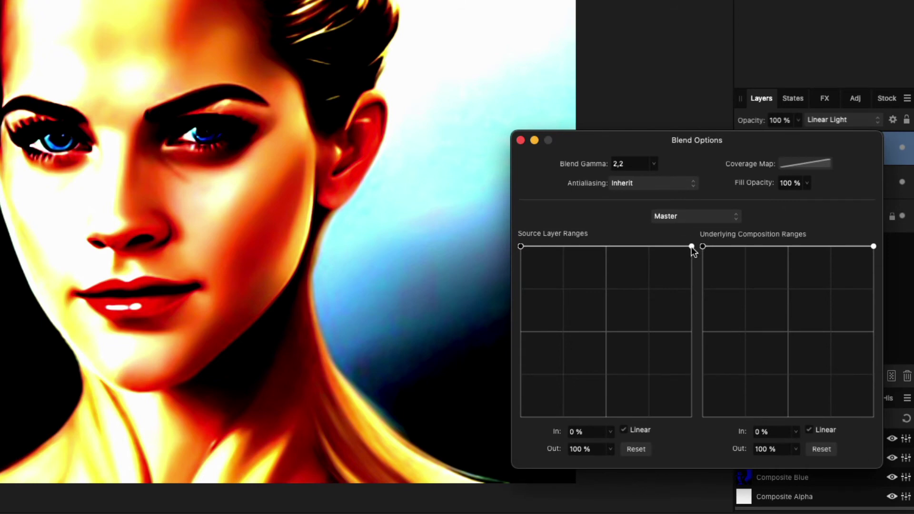
drag(692, 247, 699, 468)
drag(702, 247, 703, 417)
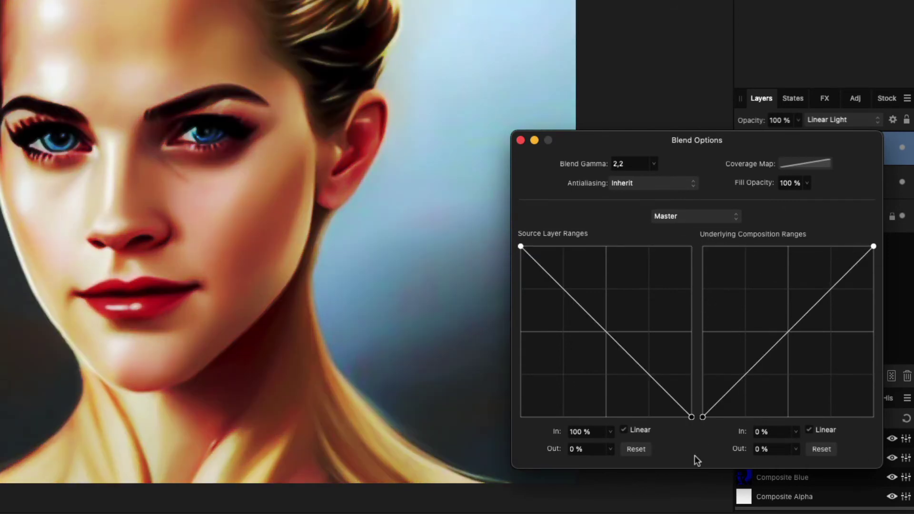
drag(761, 183, 722, 190)
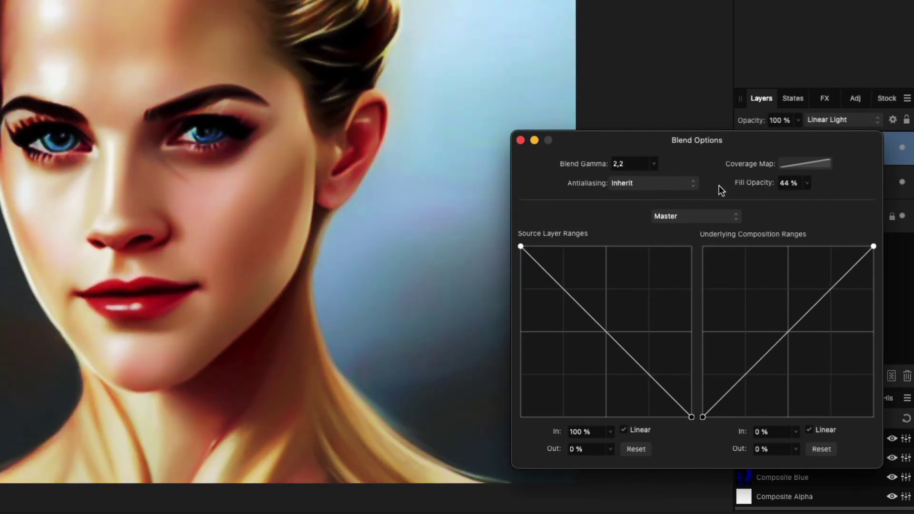
click(520, 140)
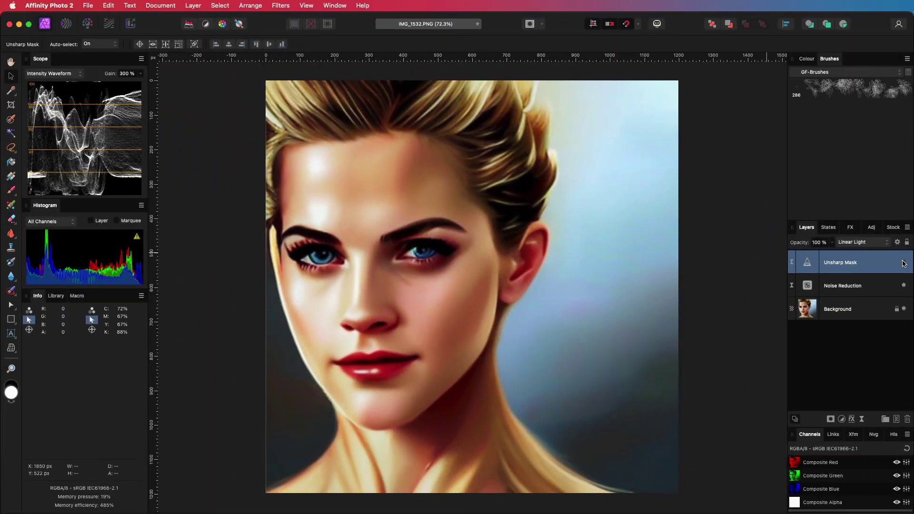
Compare the portrait with and without the Unsharp Mask layer and deselect it.
click(903, 261)
click(904, 263)
click(724, 264)
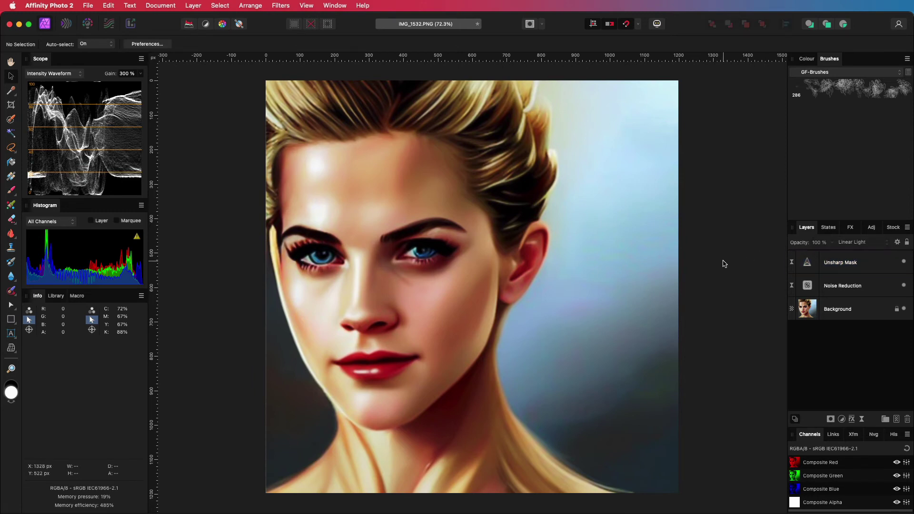
Add an empty pixel layer directly above the Background and set the Healing Brush to sample Current Layer & Below.
key(super+shift+n)
click(14, 294)
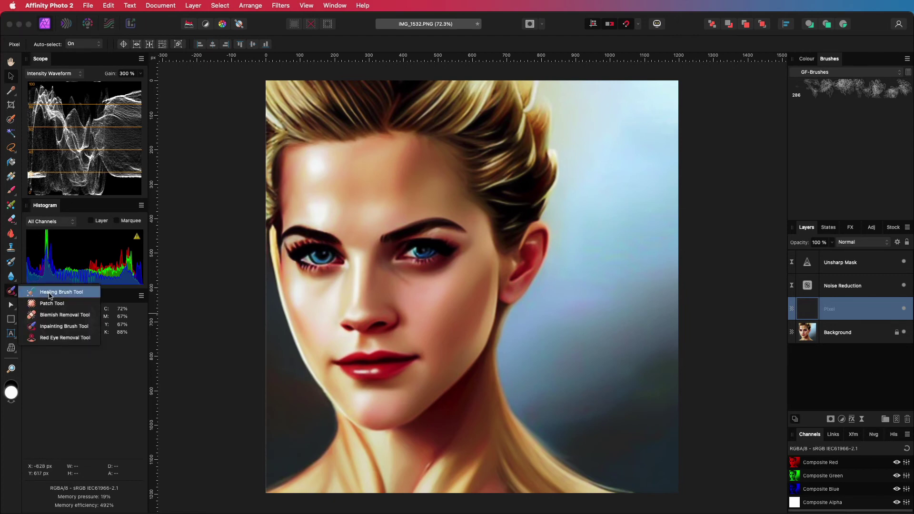
click(50, 294)
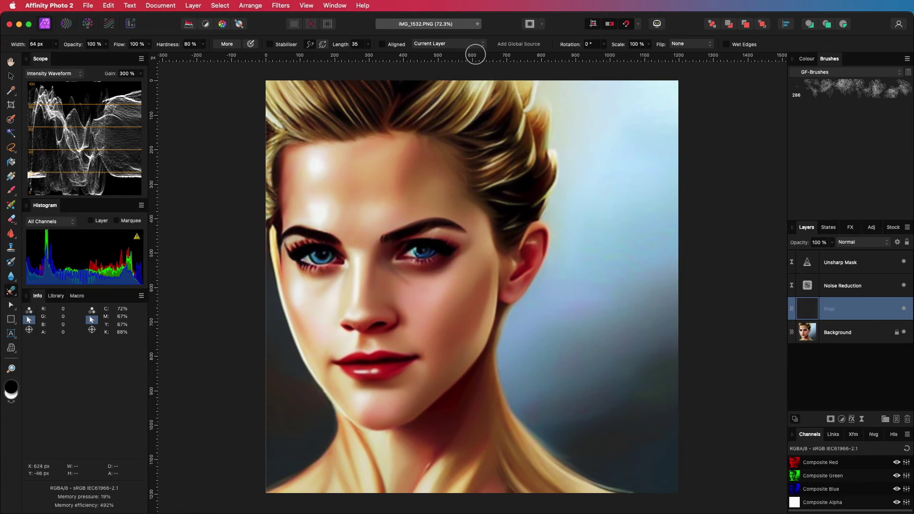
click(461, 46)
click(464, 52)
Heal the skin under both eyes and the forehead highlights, and set the healing layer's opacity to 82%.
drag(411, 291, 400, 280)
drag(334, 277, 320, 294)
click(373, 210)
alt+click(364, 166)
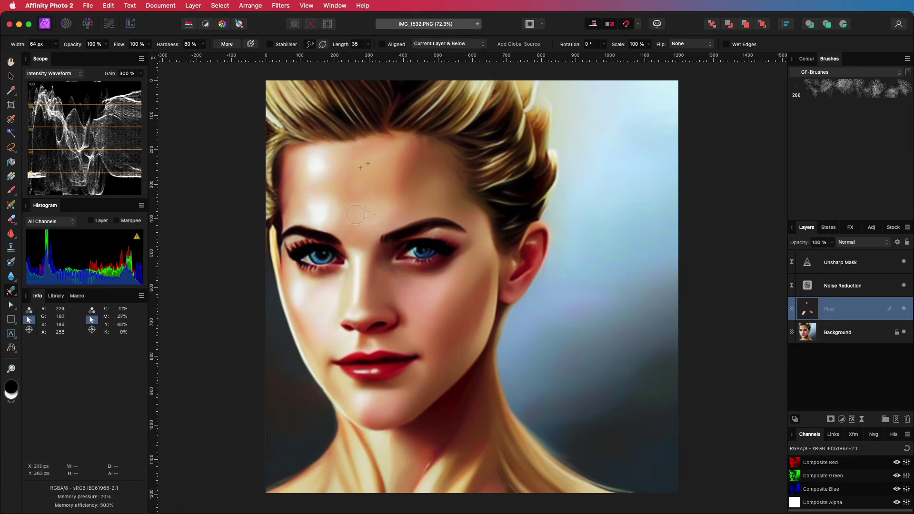
mouse_move(327, 214)
mouse_down()
mouse_move(347, 197)
mouse_move(322, 210)
mouse_move(333, 158)
mouse_move(305, 167)
mouse_up()
key(8)
key(2)
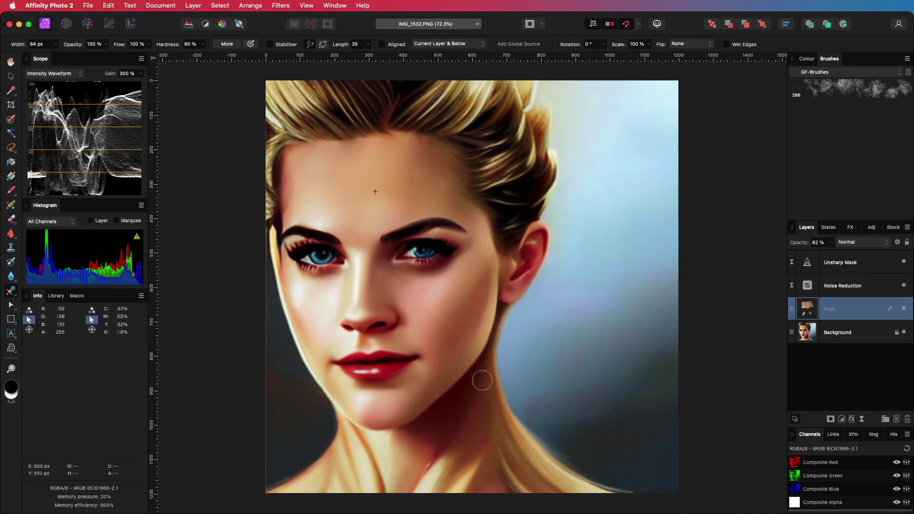
On another new pixel layer, paint sampled skin colour over the bright jawline edge with a soft 32 px brush.
click(896, 419)
scroll(318, 368, up, 5)
scroll(327, 387, down, 1)
key([)
key([)
key([)
key([)
key([)
key([)
key(b)
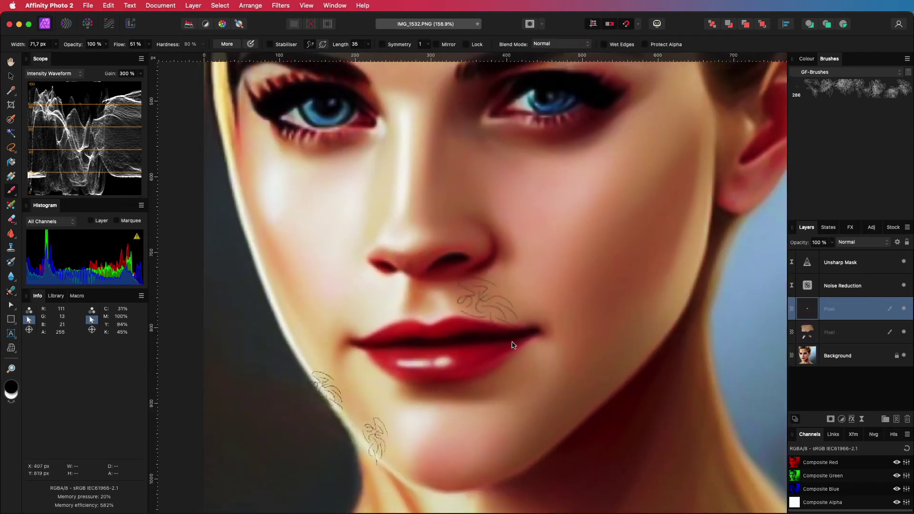
alt+click(349, 406)
alt+click(245, 186)
mouse_move(315, 371)
mouse_down()
mouse_move(248, 214)
mouse_move(374, 446)
mouse_up()
Preview other blend modes for the jawline stroke layer, keep Normal, and soften the stroke with the Smudge Brush.
click(897, 242)
drag(766, 330, 822, 445)
click(641, 256)
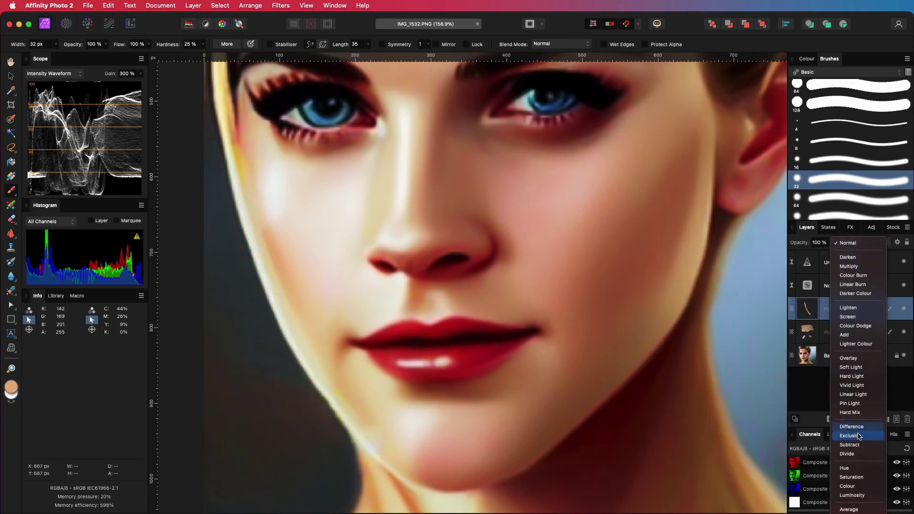
click(11, 276)
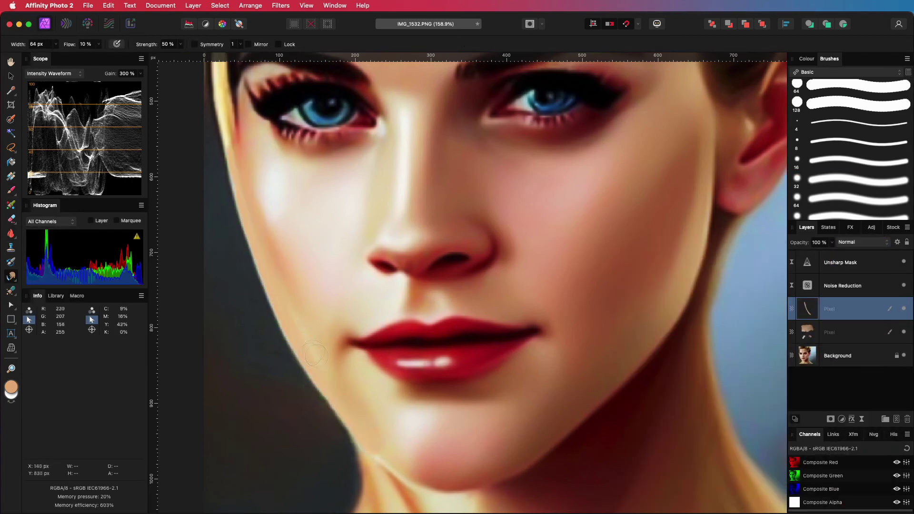
Add an HSL adjustment to the jawline stroke layer, fine-tuning hue and luminosity and slightly lowering saturation.
key(super+0)
click(842, 419)
click(819, 443)
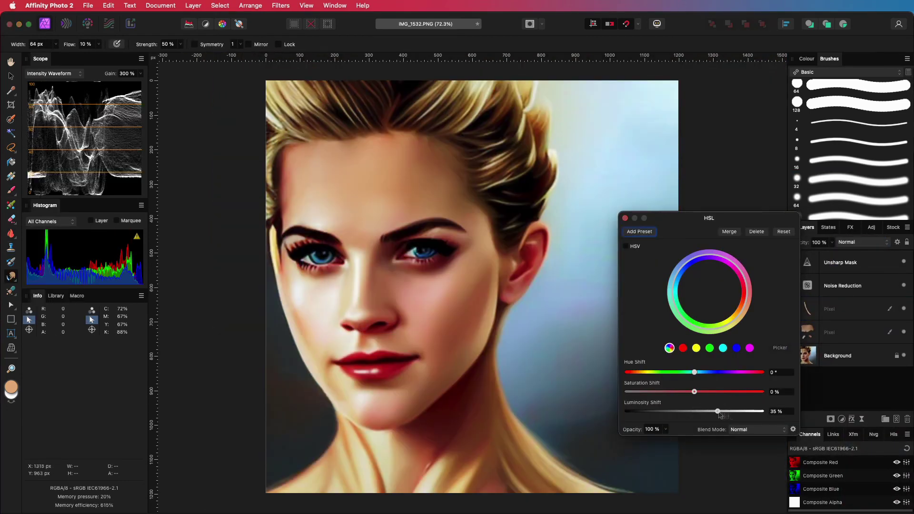
mouse_move(694, 372)
mouse_down()
mouse_move(702, 376)
mouse_move(695, 373)
mouse_up()
drag(694, 392, 687, 392)
click(625, 218)
On a further new pixel layer, heal the cheek beside the bright face edge and switch to the Smudge Brush.
click(896, 419)
click(11, 291)
alt+click(317, 337)
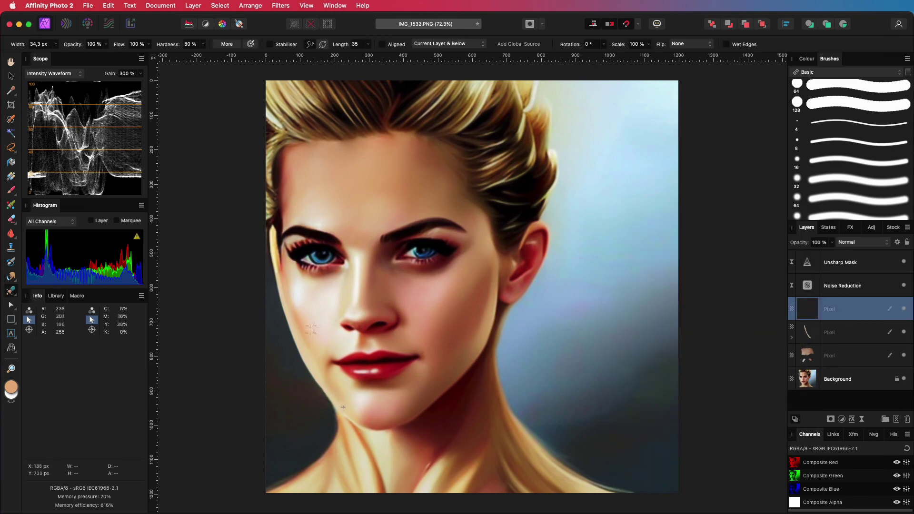
mouse_move(305, 342)
mouse_down()
mouse_move(289, 279)
mouse_move(310, 316)
mouse_move(286, 279)
mouse_up()
scroll(285, 286, up, 1)
key(r)
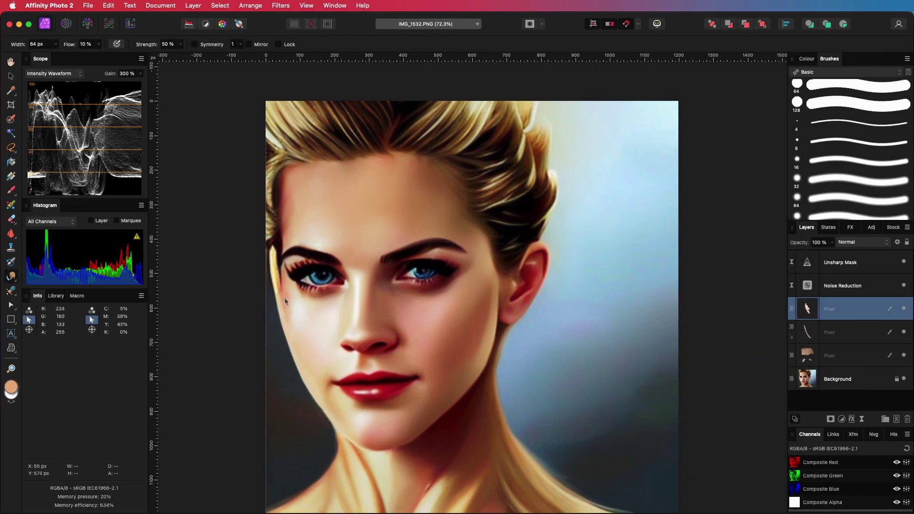
Heal and smudge more of the outer cheek below the eye, and set the cheek layer's opacity to 58%.
key(j)
alt+click(283, 294)
drag(304, 335, 288, 305)
key(r)
drag(800, 242, 780, 253)
Merge all visible layers into a new pixel layer above the Unsharp Mask layer.
shift+click(846, 351)
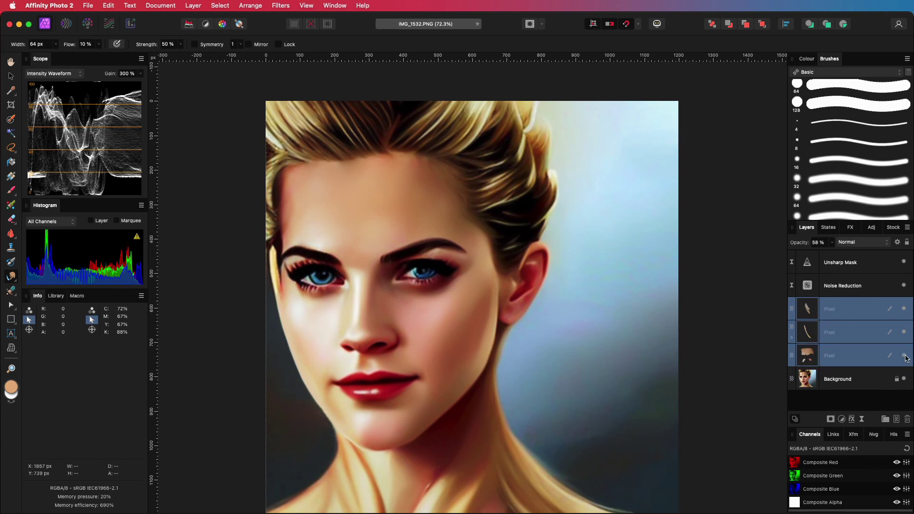
click(837, 262)
key(super+alt+shift+e)
scroll(302, 310, up, 5)
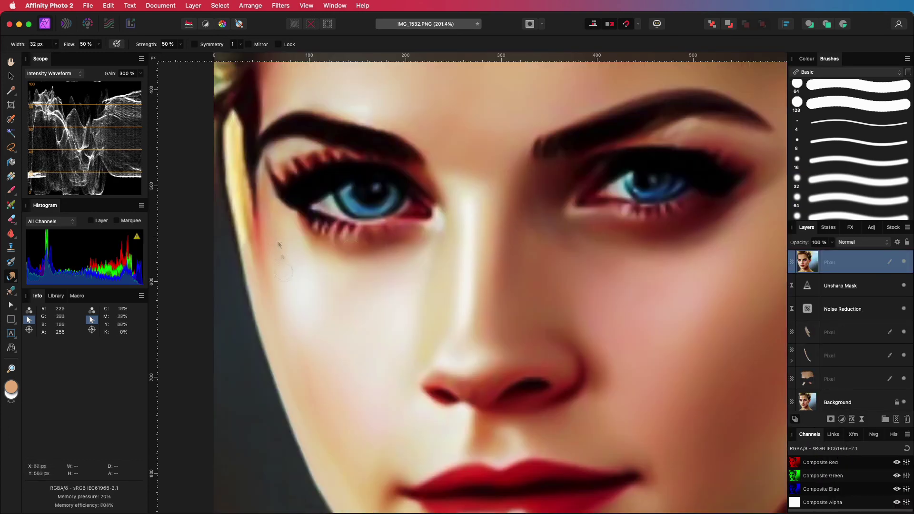
Paint the sampled dark background colour over the bright strip along the face's outer edge with a soft 16 px brush.
key(super+0)
scroll(289, 291, up, 1)
scroll(289, 299, up, 6)
key(b)
alt+click(384, 302)
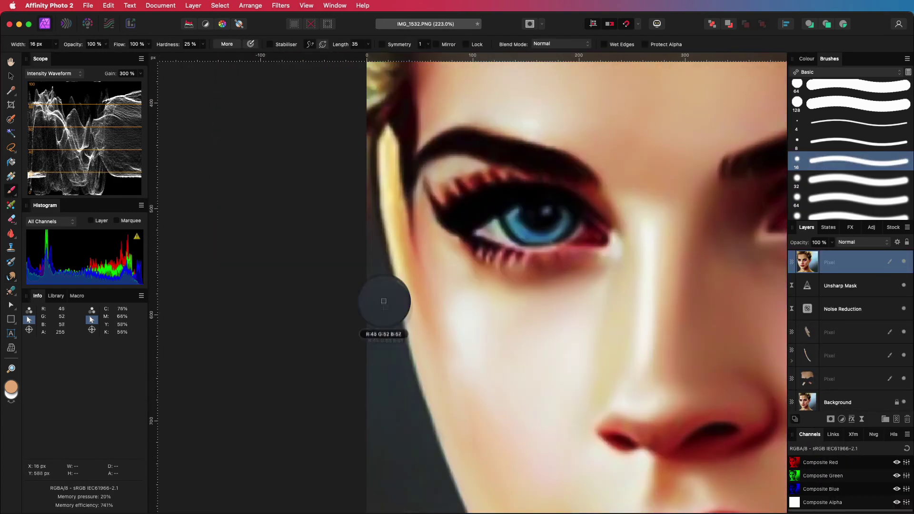
mouse_move(396, 324)
mouse_down()
mouse_move(401, 204)
mouse_move(403, 329)
mouse_up()
scroll(470, 296, up, 3)
Repaint the cheek edge beside the eye with sampled skin colour and blend the contour with the Smudge Brush.
alt+click(396, 380)
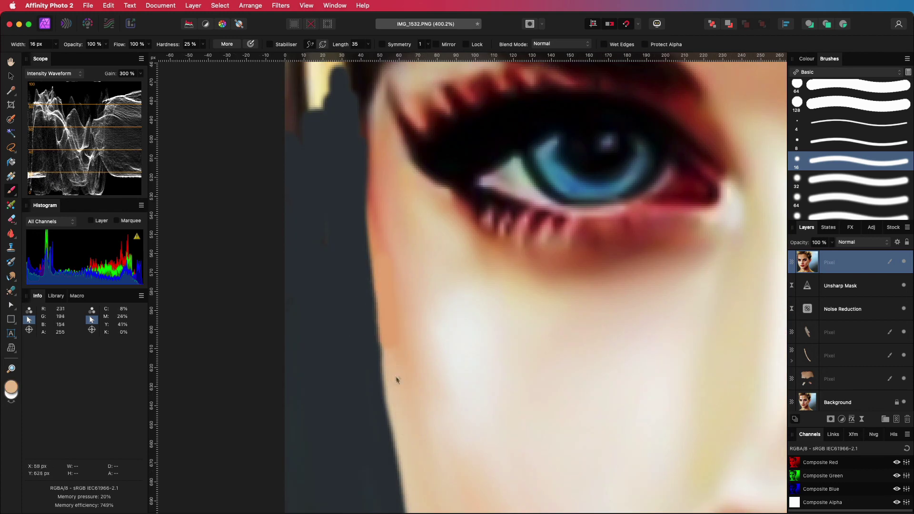
drag(395, 387, 377, 238)
alt+click(356, 353)
click(10, 277)
drag(377, 281, 344, 220)
scroll(344, 220, down, 3)
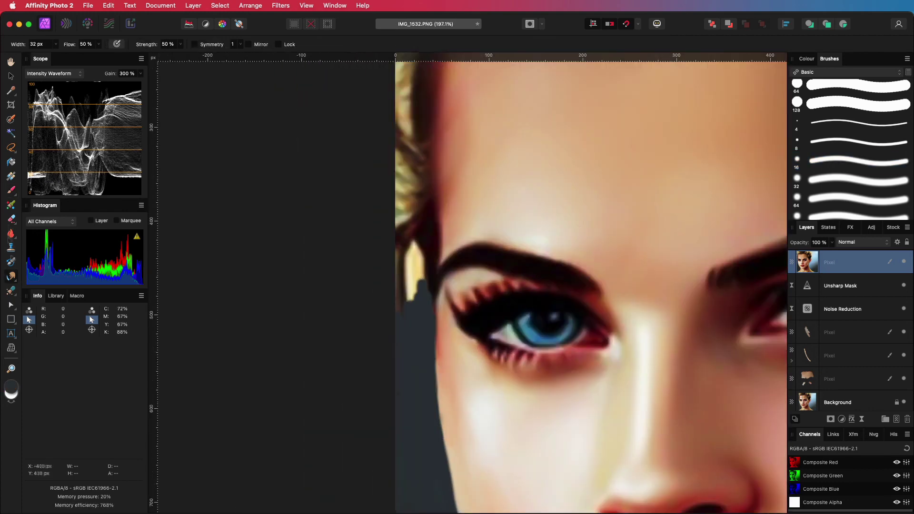
Paint the dark colour over the remaining light strand beside the temple and smudge it into the hair.
key(b)
mouse_move(409, 224)
mouse_down()
mouse_move(391, 291)
mouse_move(400, 155)
mouse_up()
click(11, 276)
key(super+0)
Hide all layers from Unsharp Mask down to the lowest retouching layer above the Background.
click(840, 232)
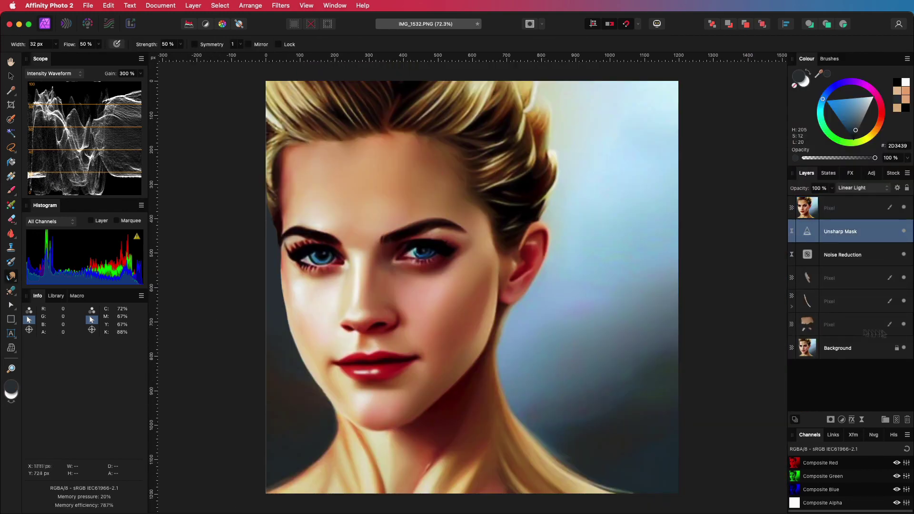
shift+click(846, 326)
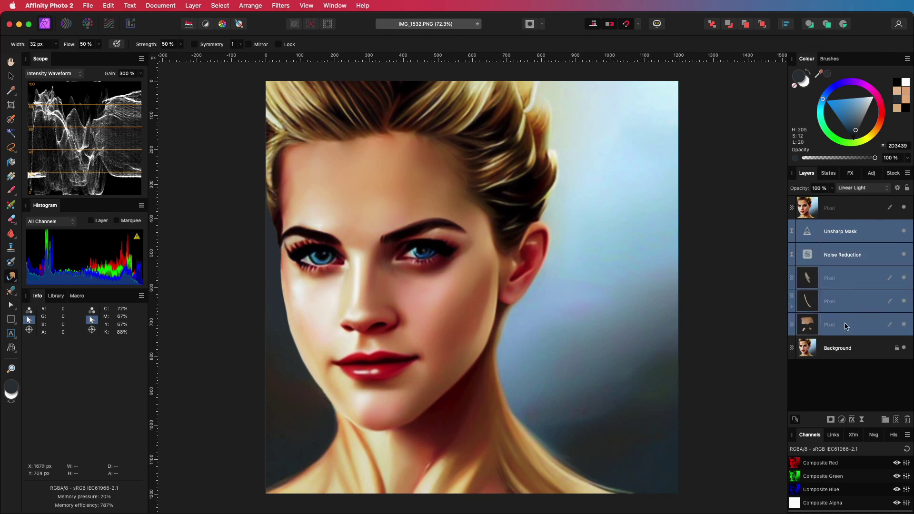
click(905, 209)
click(904, 209)
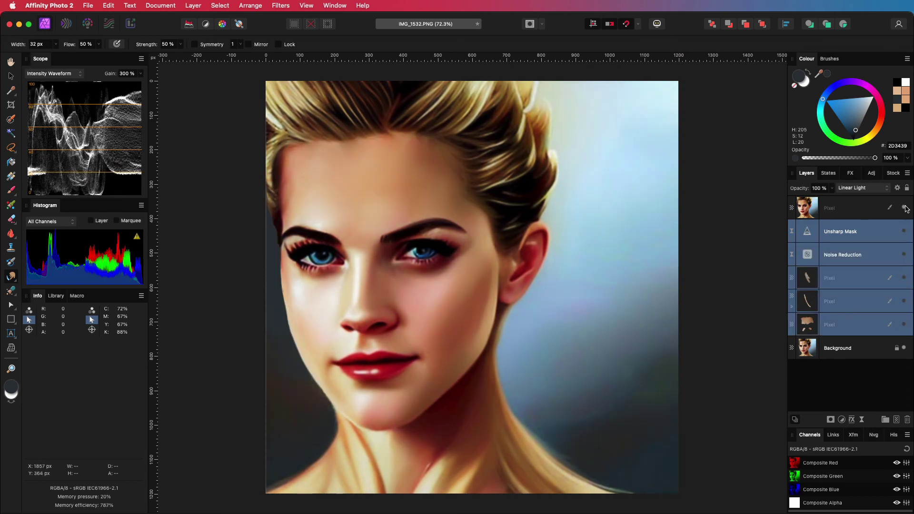
Compare the retouched merged layer with the original Background by repeatedly switching its visibility off and on.
click(905, 209)
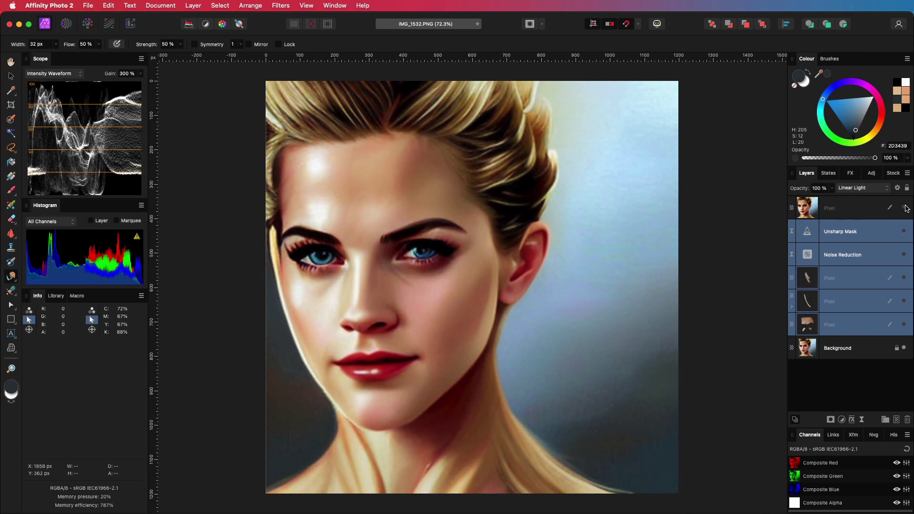
click(905, 208)
click(905, 209)
click(905, 208)
click(904, 208)
click(904, 208)
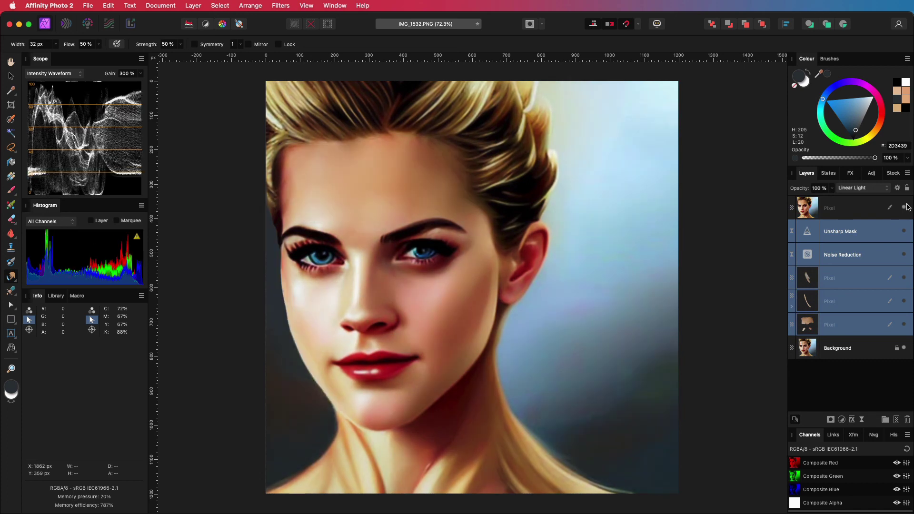